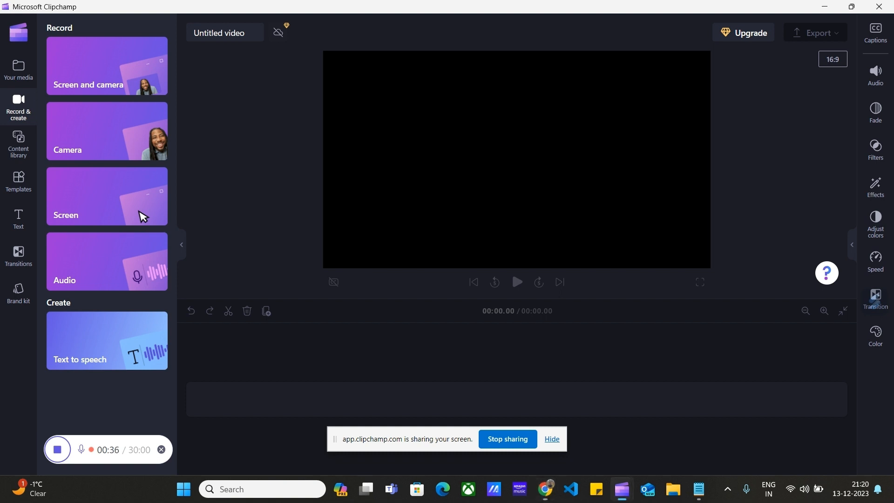
{"action": "right_click", "coordinate": [545, 488]}
{"action": "left_click", "coordinate": [513, 420]}
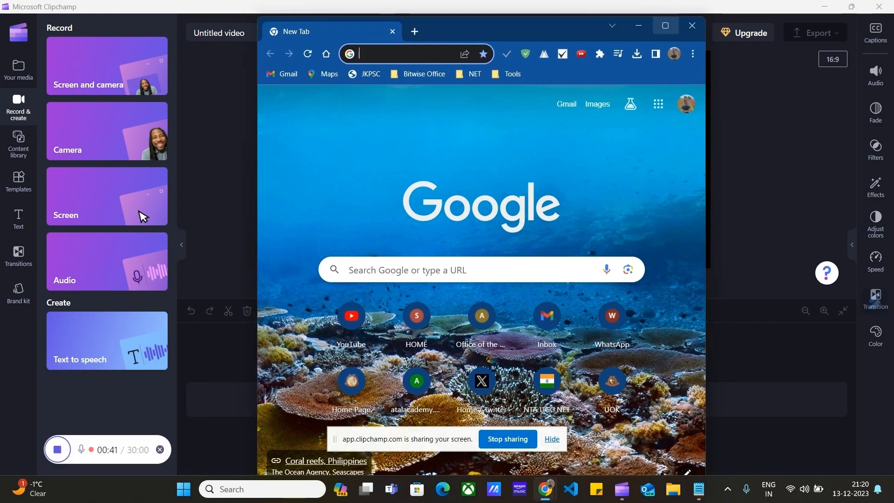
{"action": "left_click", "coordinate": [665, 24]}
{"action": "left_click", "coordinate": [372, 32]}
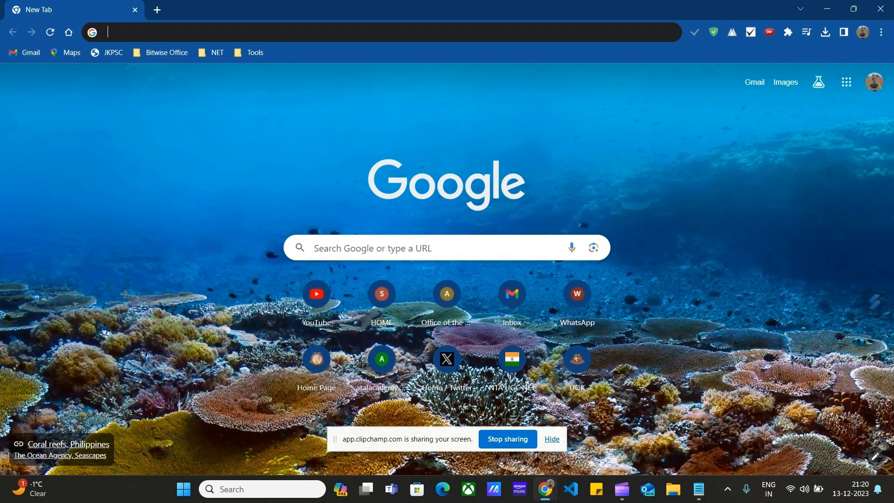
{"action": "type", "text": "https://www.jenkins.io/download/"}
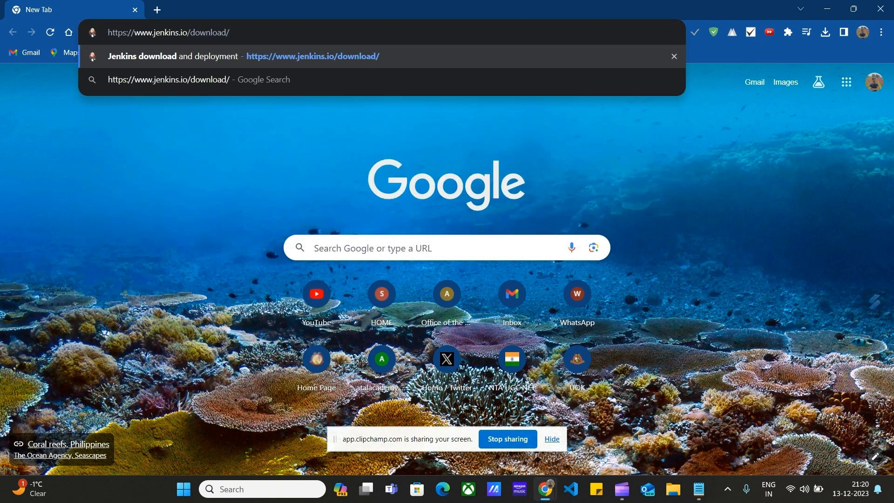
{"action": "key", "text": "Return"}
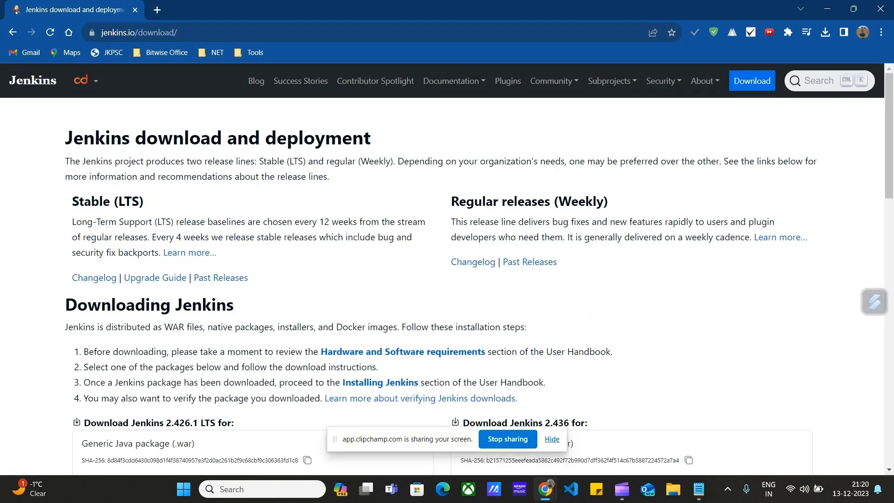
{"action": "scroll", "coordinate": [186, 256], "scroll_direction": "down", "scroll_amount": 5}
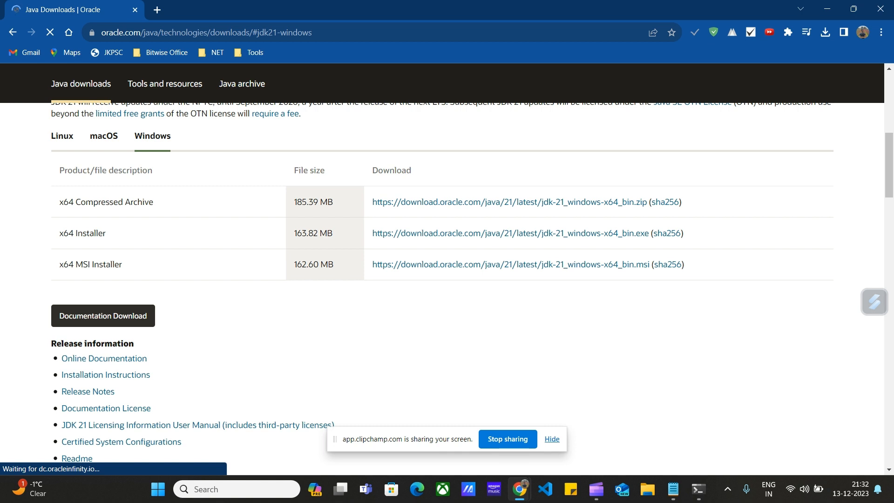
- Close the existing terminal window and open a fresh Command Prompt by running cmd
{"action": "left_click", "coordinate": [699, 489]}
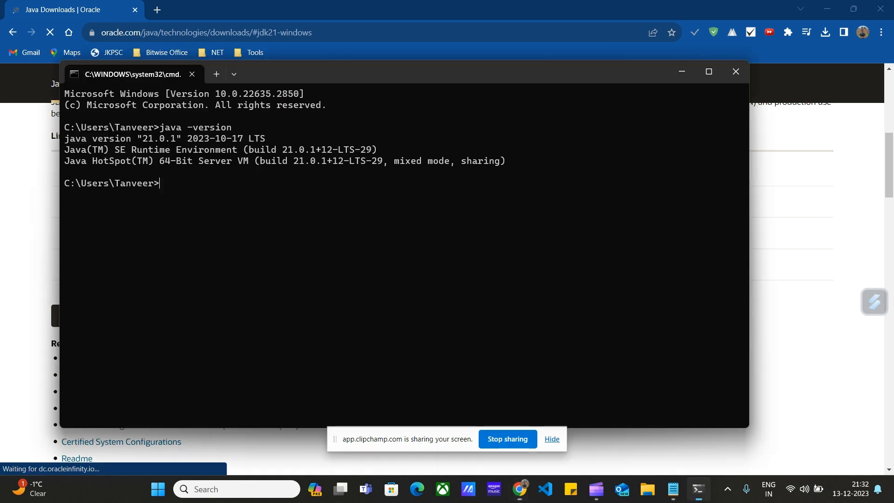
{"action": "left_click", "coordinate": [735, 71]}
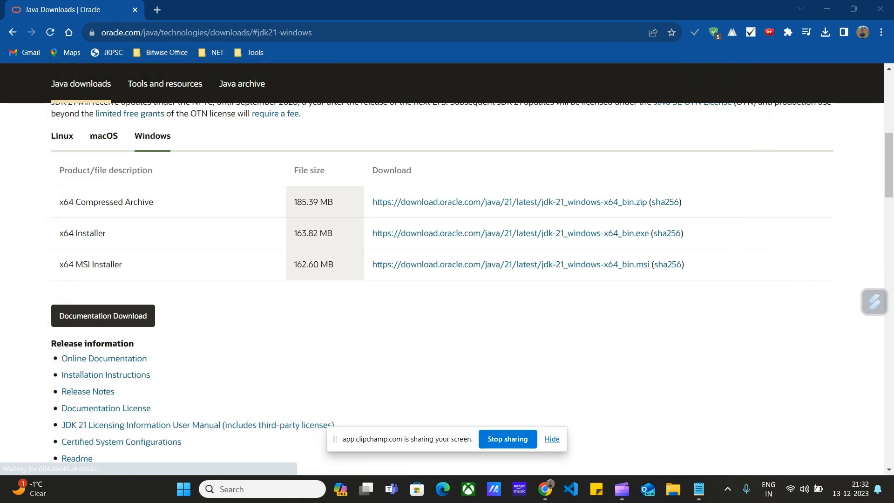
{"action": "key", "text": "super"}
{"action": "key", "text": "super+r"}
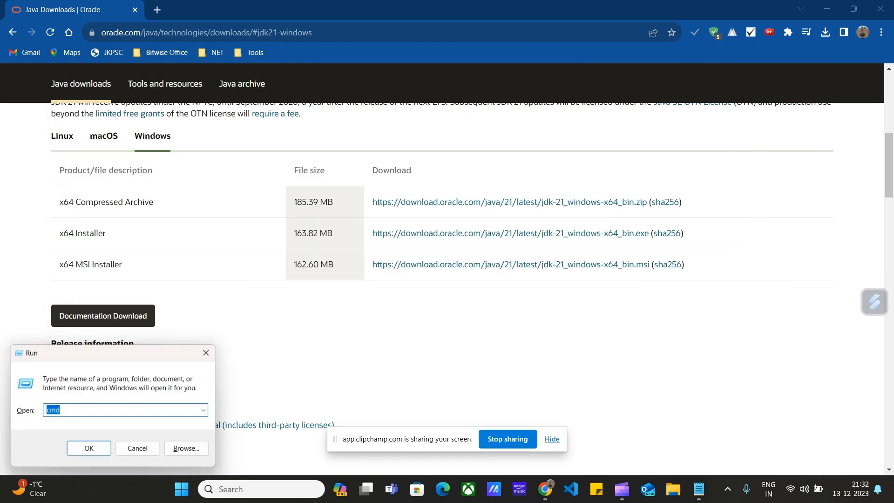
{"action": "key", "text": "Return"}
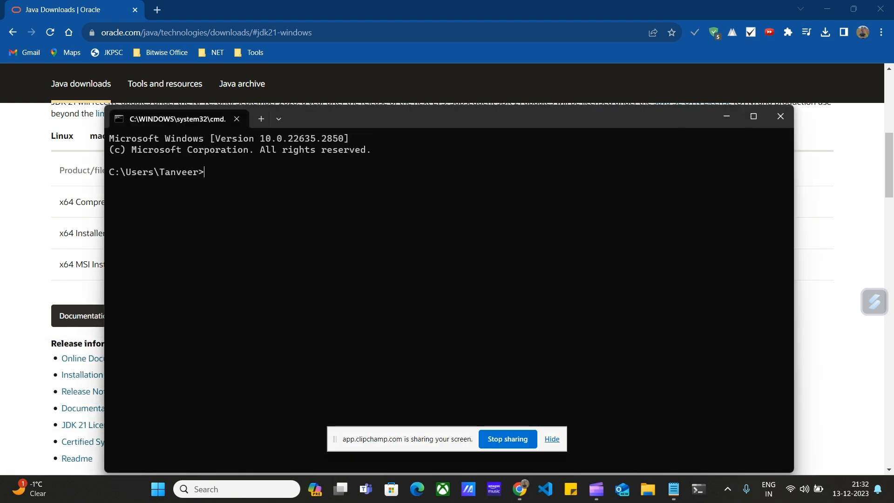
{"action": "left_click_drag", "start_coordinate": [673, 115], "coordinate": [732, 55]}
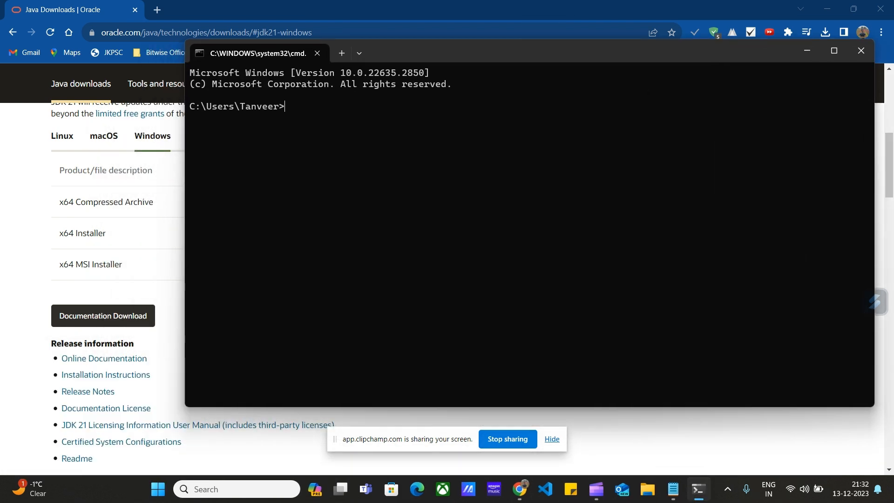
- Check the installed Java version with the command java -version
{"action": "type", "text": "java -version"}
{"action": "key", "text": "Return"}
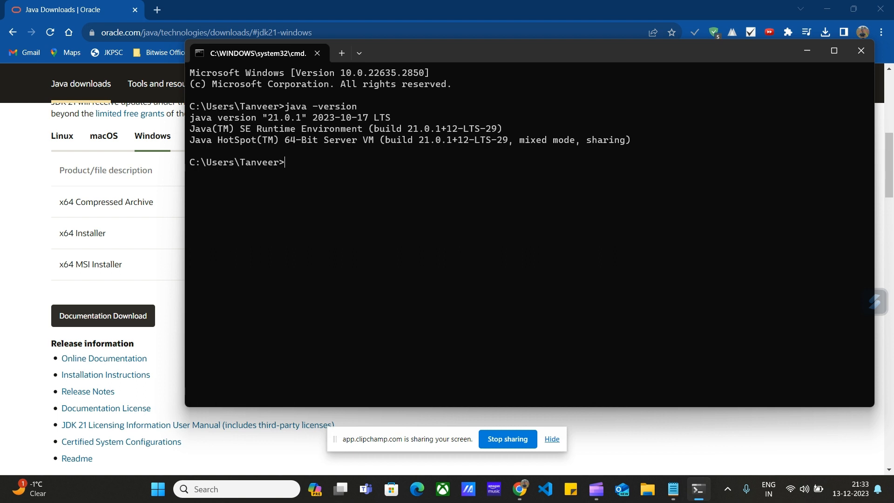
- Start Jenkins from the Command Prompt with java -jar F:\Jenkins\jenkins.war, inserting the file's path from the Jenkins folder
{"action": "type", "text": "java"}
{"action": "key", "text": "BackSpace"}
{"action": "key", "text": "BackSpace"}
{"action": "key", "text": "BackSpace"}
{"action": "key", "text": "BackSpace"}
{"action": "type", "text": "java -jar"}
{"action": "left_click_drag", "start_coordinate": [319, 305], "coordinate": [354, 163]}
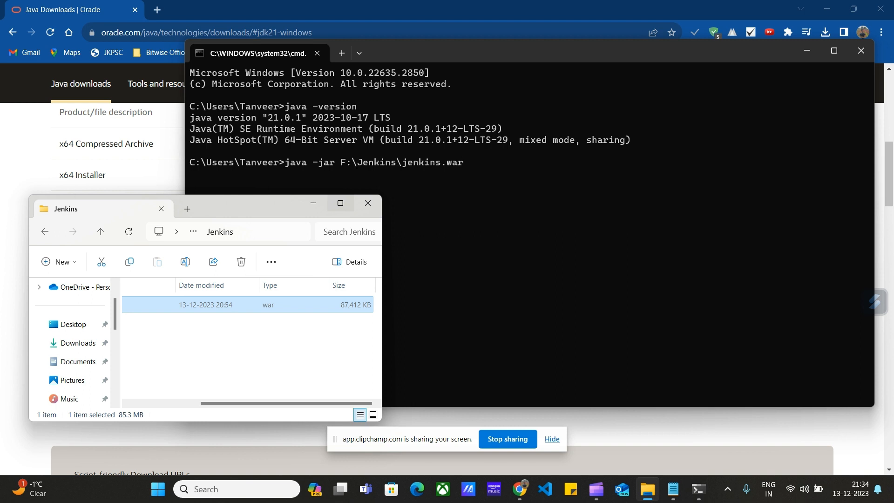
{"action": "left_click", "coordinate": [313, 203]}
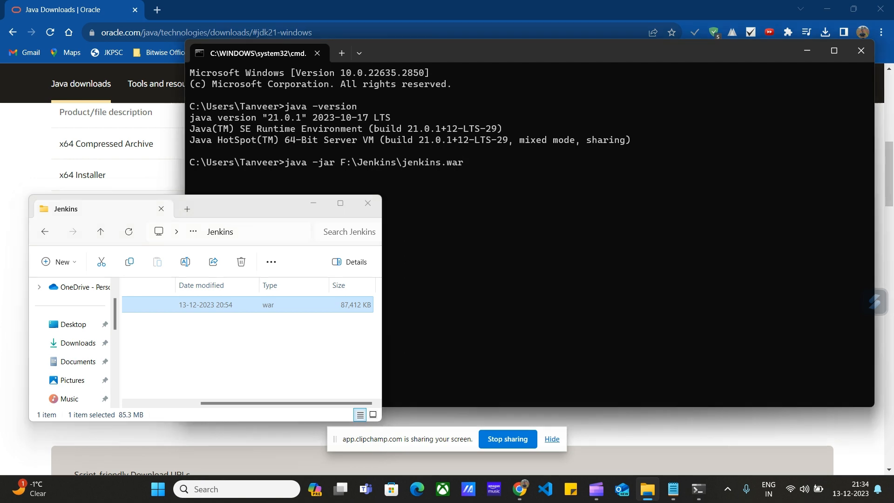
{"action": "key", "text": "Return"}
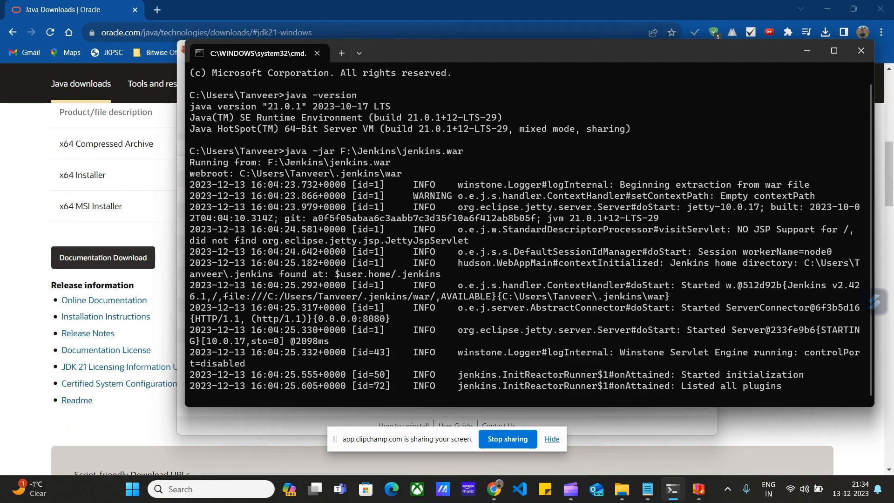
- Copy the generated initial admin password from the terminal output and save it in the blank tab in Notepad
{"action": "left_click_drag", "start_coordinate": [190, 307], "coordinate": [371, 307]}
{"action": "key", "text": "ctrl+c"}
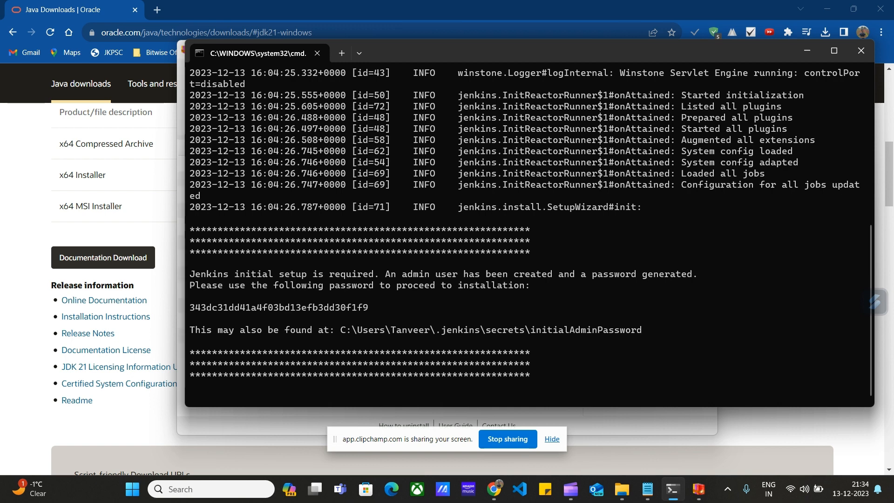
{"action": "left_click_drag", "start_coordinate": [190, 307], "coordinate": [372, 307]}
{"action": "key", "text": "ctrl+c"}
{"action": "left_click", "coordinate": [648, 489]}
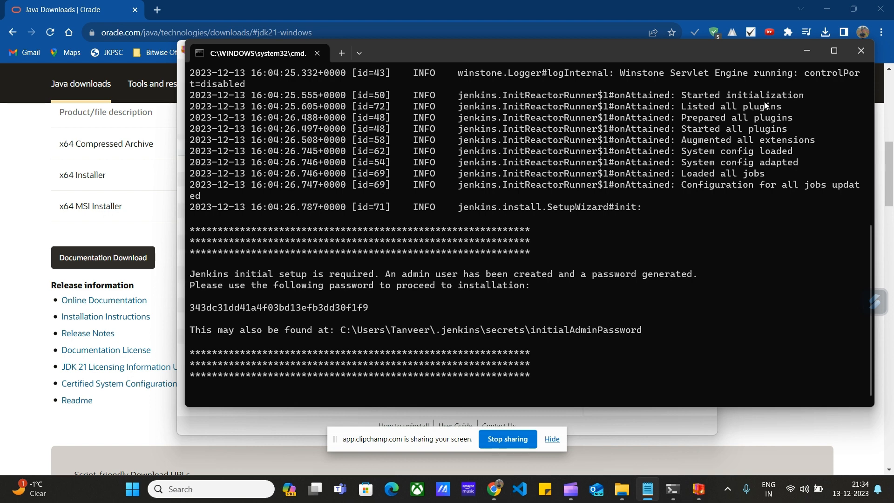
{"action": "left_click_drag", "start_coordinate": [786, 0], "coordinate": [768, 52]}
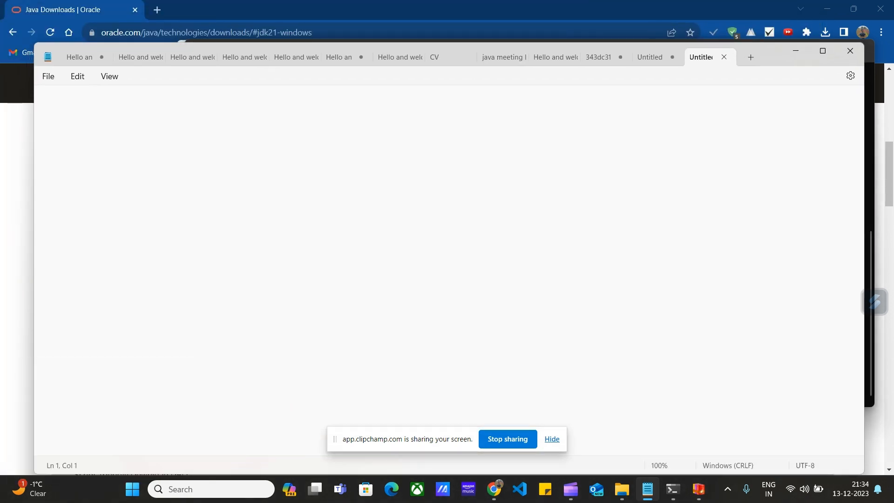
{"action": "key", "text": "ctrl+v"}
{"action": "left_click", "coordinate": [795, 51]}
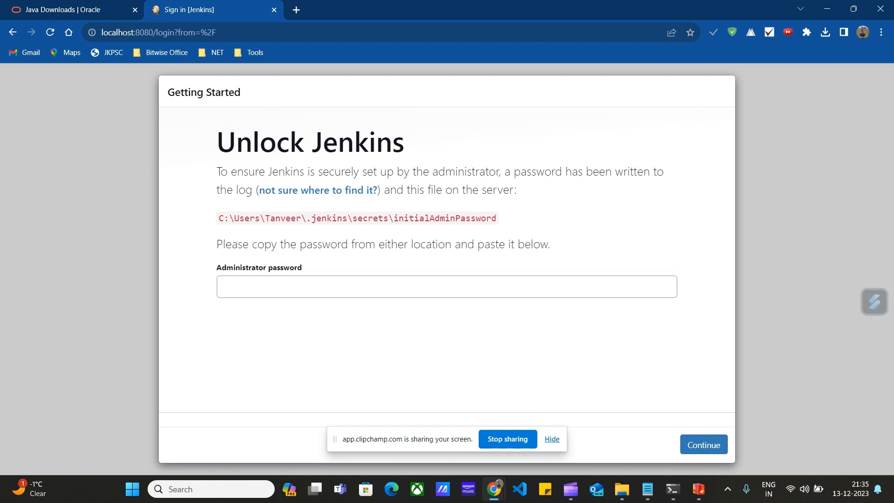
- Unlock Jenkins by copying the initial admin password from the terminal into the Administrator password field and continuing
{"action": "left_click", "coordinate": [447, 286]}
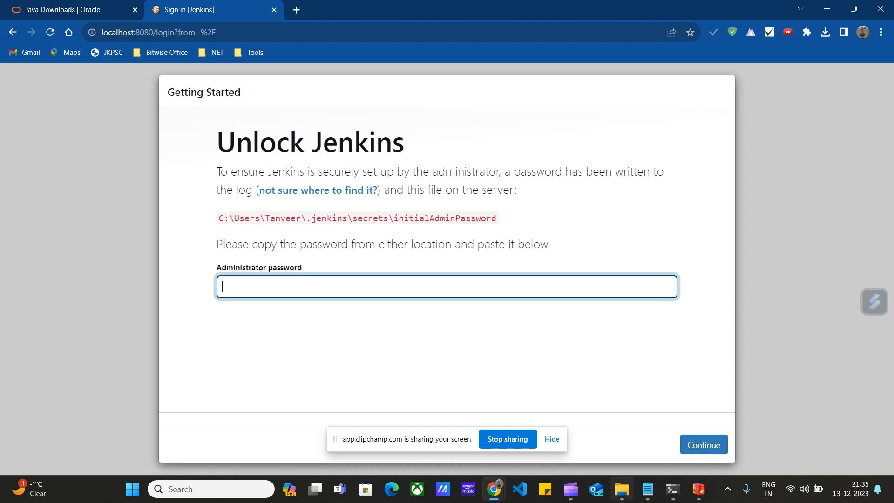
{"action": "mouse_move", "coordinate": [673, 489]}
{"action": "left_click", "coordinate": [693, 435]}
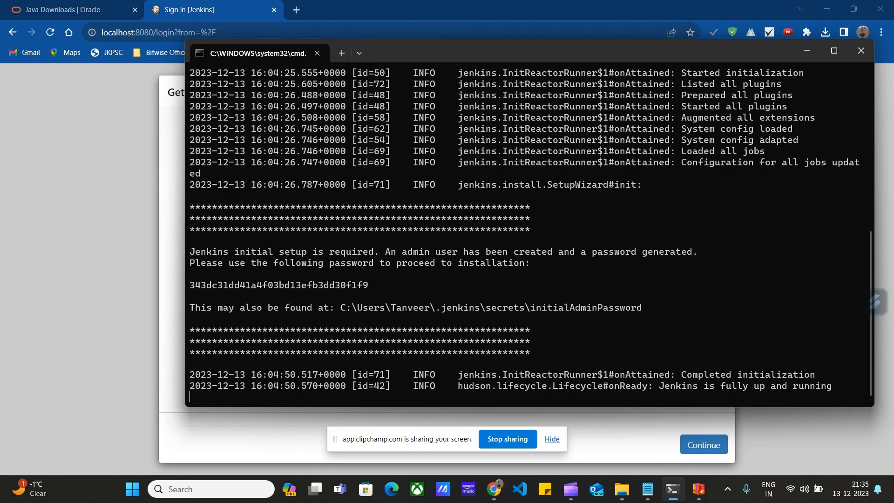
{"action": "left_click_drag", "start_coordinate": [189, 285], "coordinate": [379, 285]}
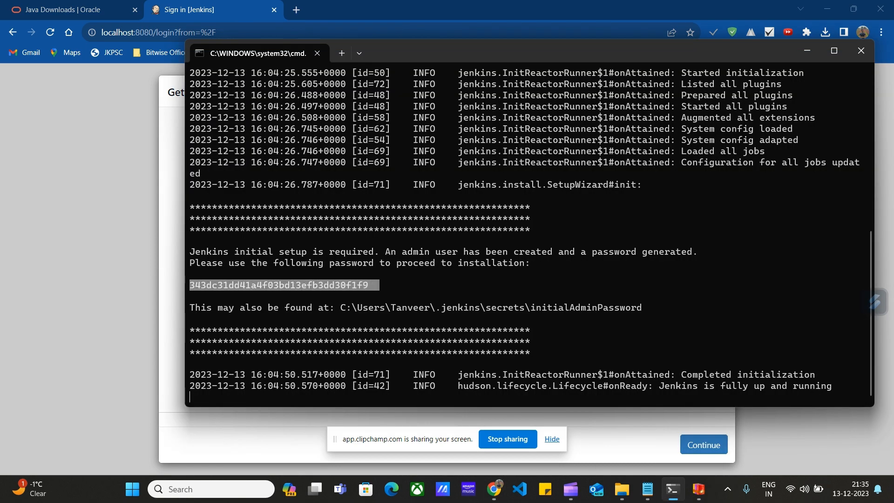
{"action": "key", "text": "ctrl+c"}
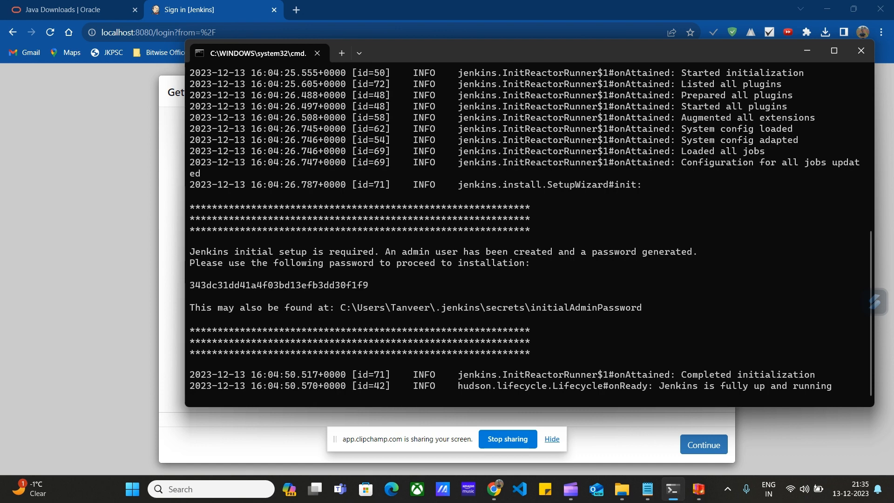
{"action": "left_click", "coordinate": [806, 50]}
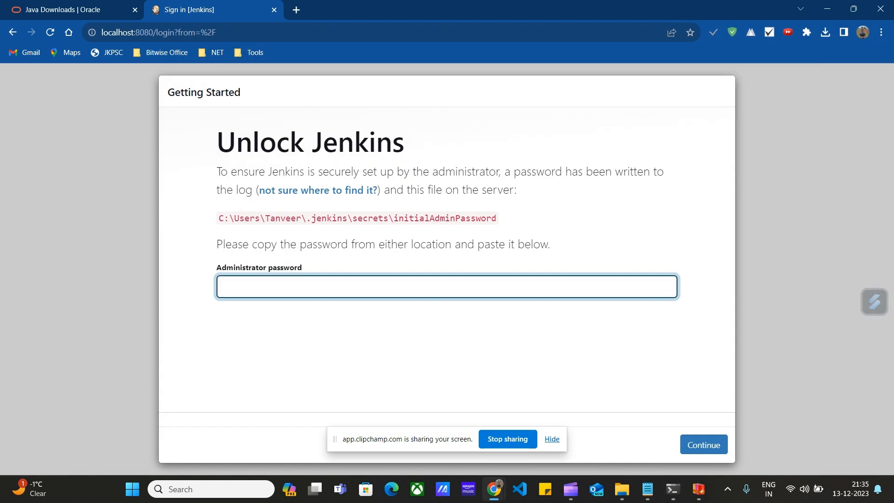
{"action": "key", "text": "ctrl+v"}
{"action": "left_click", "coordinate": [552, 439]}
{"action": "left_click", "coordinate": [704, 444]}
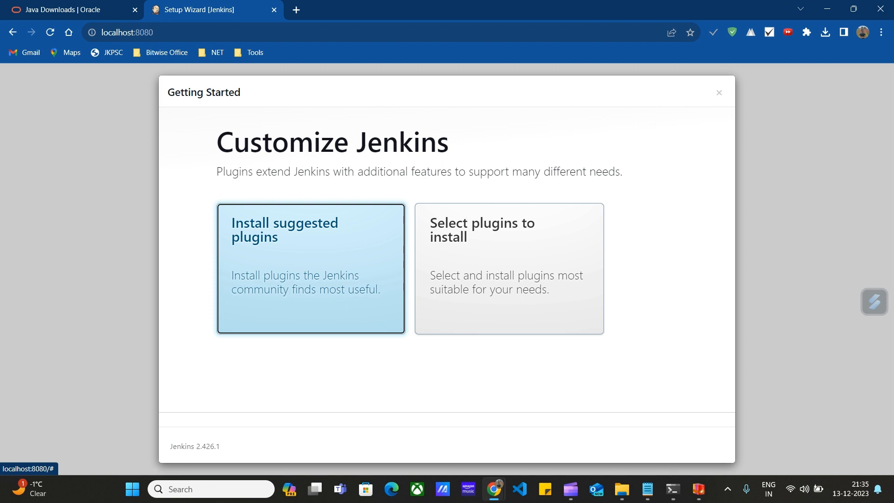
- Install the suggested plugins and continue the setup without retrying the failed ones
{"action": "key", "text": "Return"}
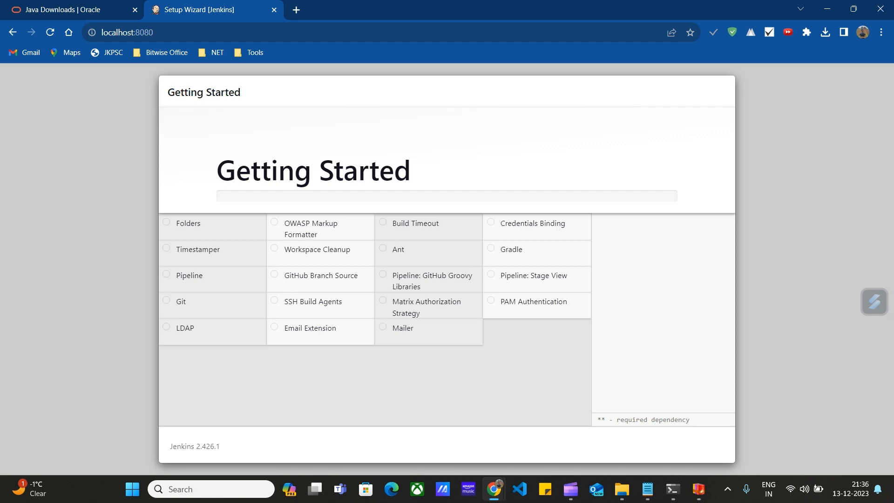
{"action": "key", "text": "alt+Tab"}
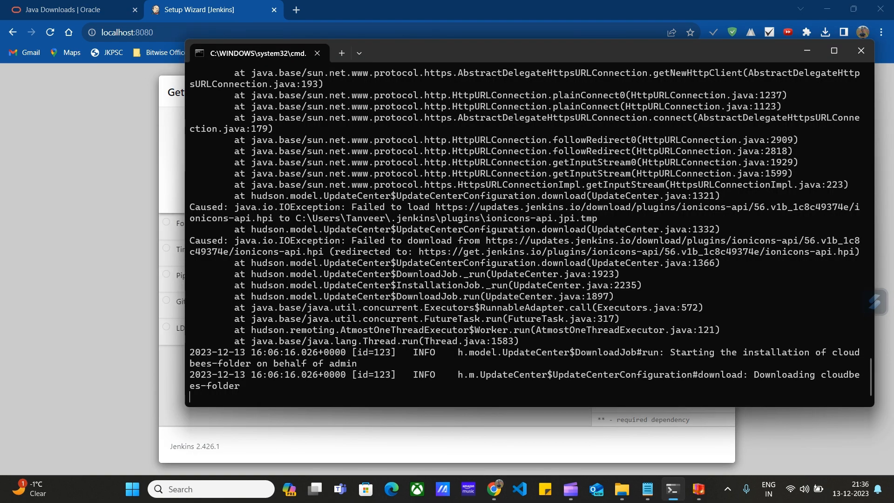
{"action": "left_click", "coordinate": [807, 50]}
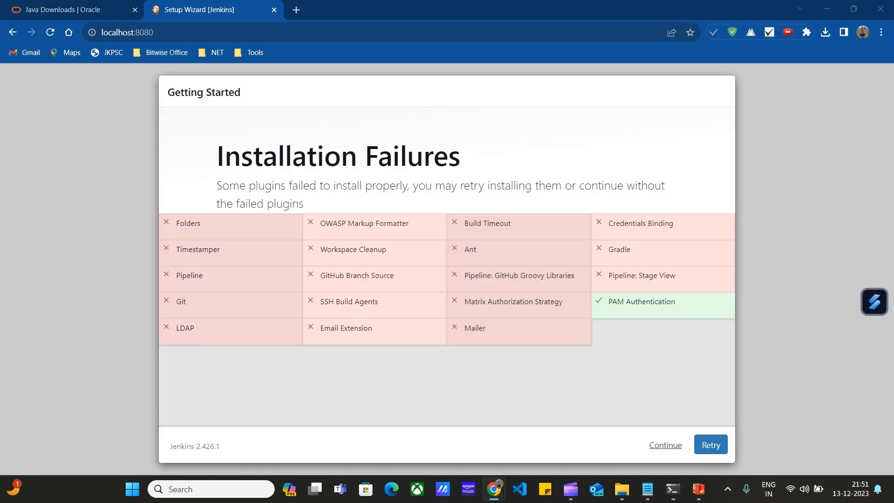
{"action": "left_click", "coordinate": [665, 445]}
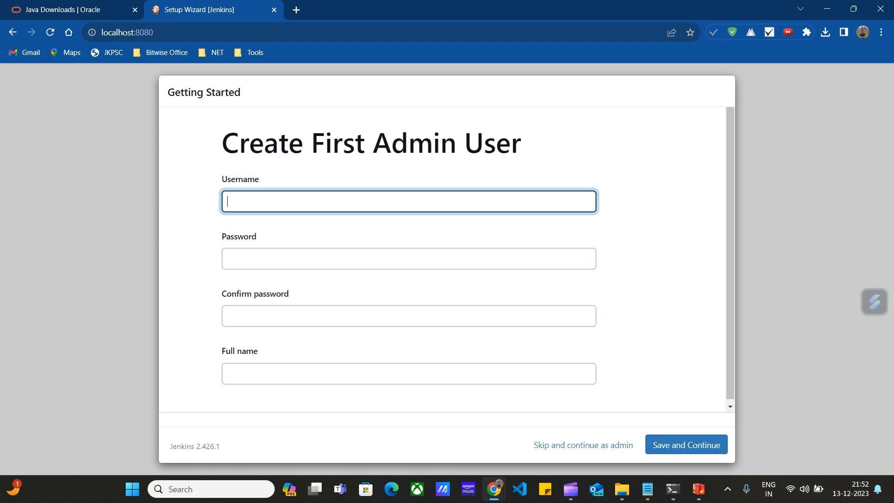
- Create the first admin user with the username Admin, entering and confirming the account password
{"action": "type", "text": "Admin"}
{"action": "key", "text": "Tab"}
{"action": "type", "text": "a"}
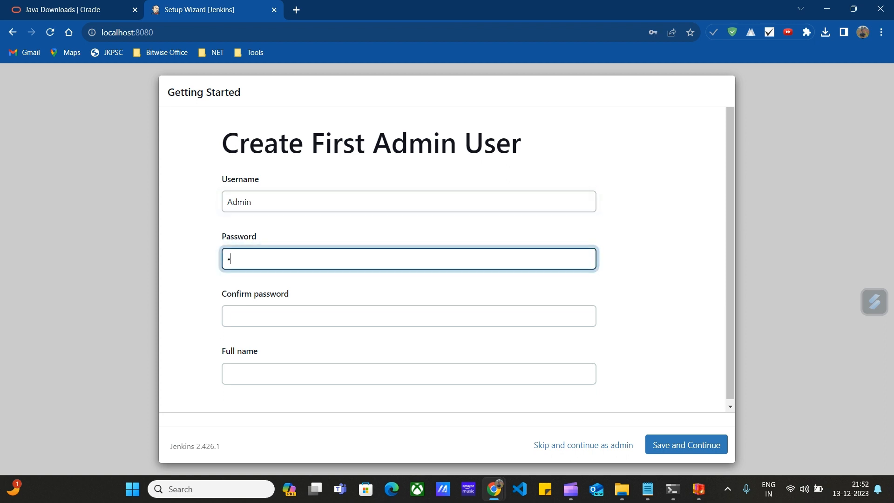
{"action": "type", "text": "dmin1234"}
{"action": "key", "text": "Tab"}
{"action": "type", "text": "a"}
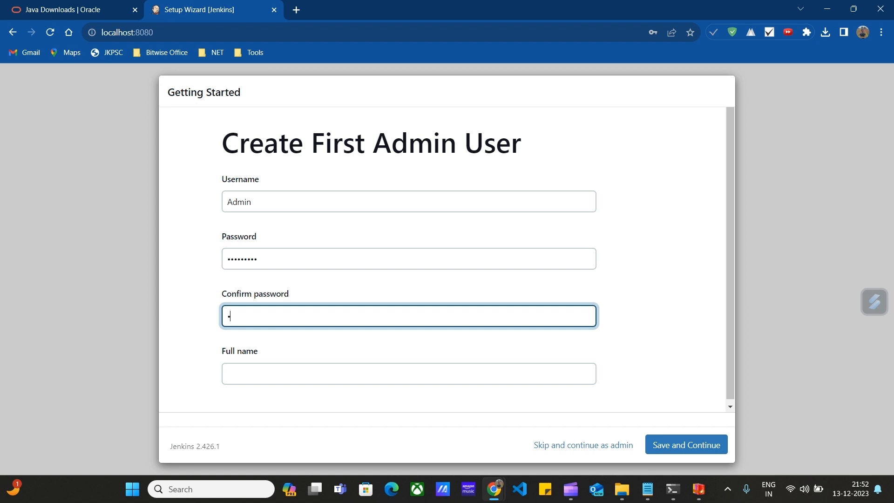
{"action": "type", "text": "dmin1234"}
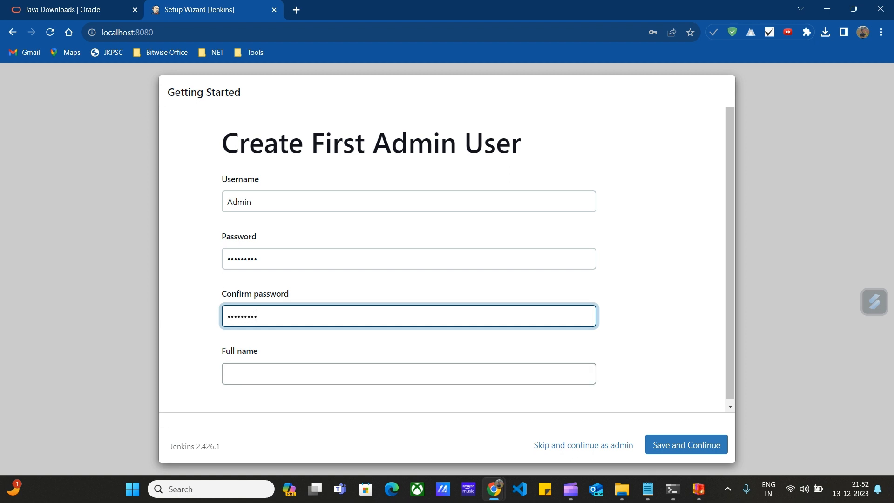
{"action": "left_click", "coordinate": [409, 374]}
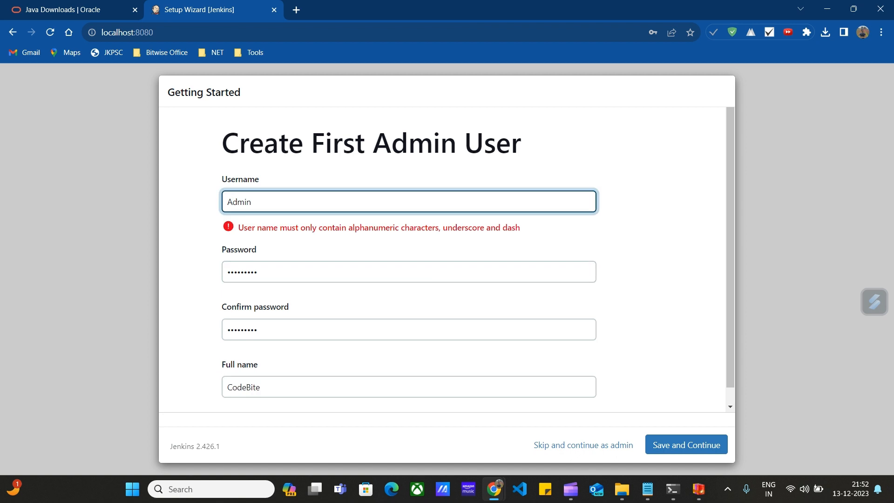
{"action": "key", "text": "BackSpace"}
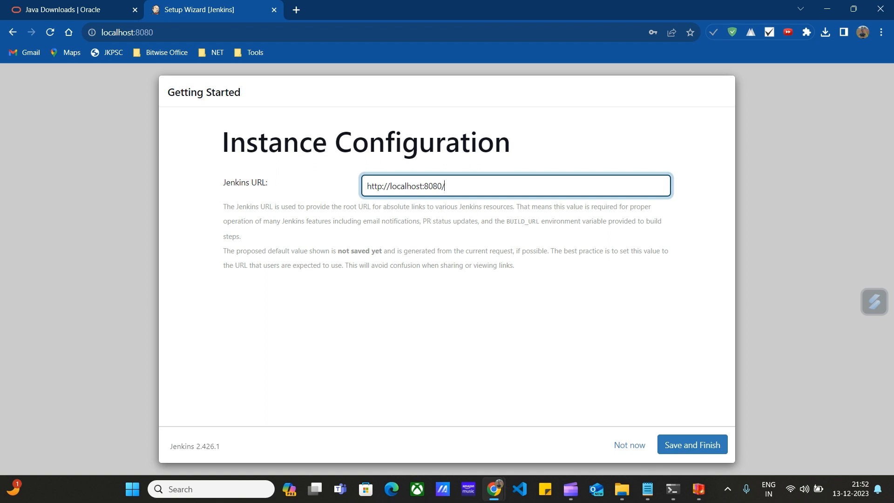
{"action": "left_click", "coordinate": [692, 445]}
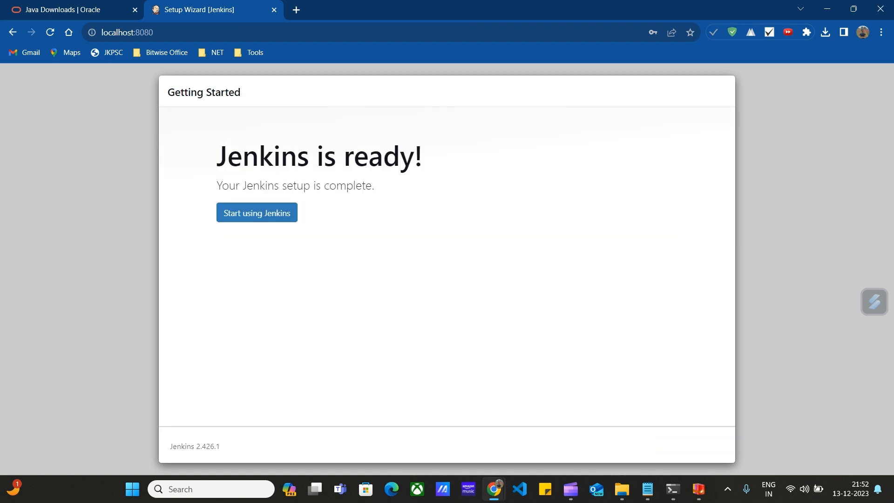
{"action": "left_click", "coordinate": [256, 212]}
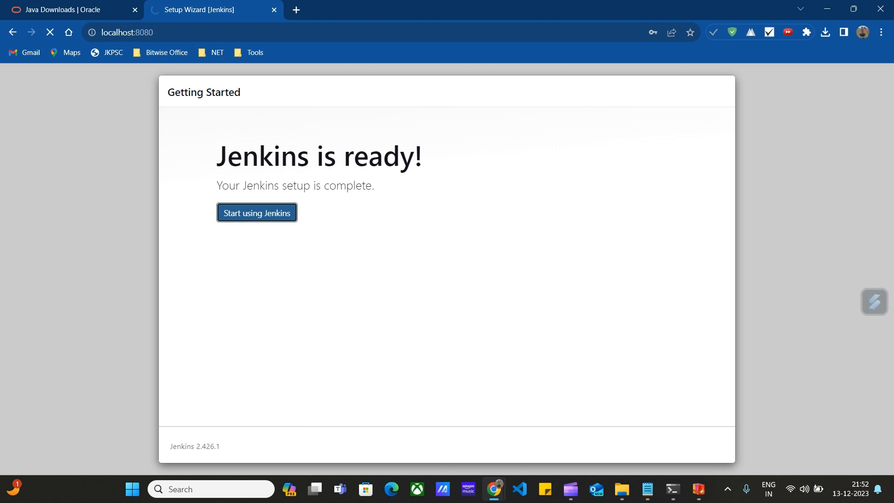